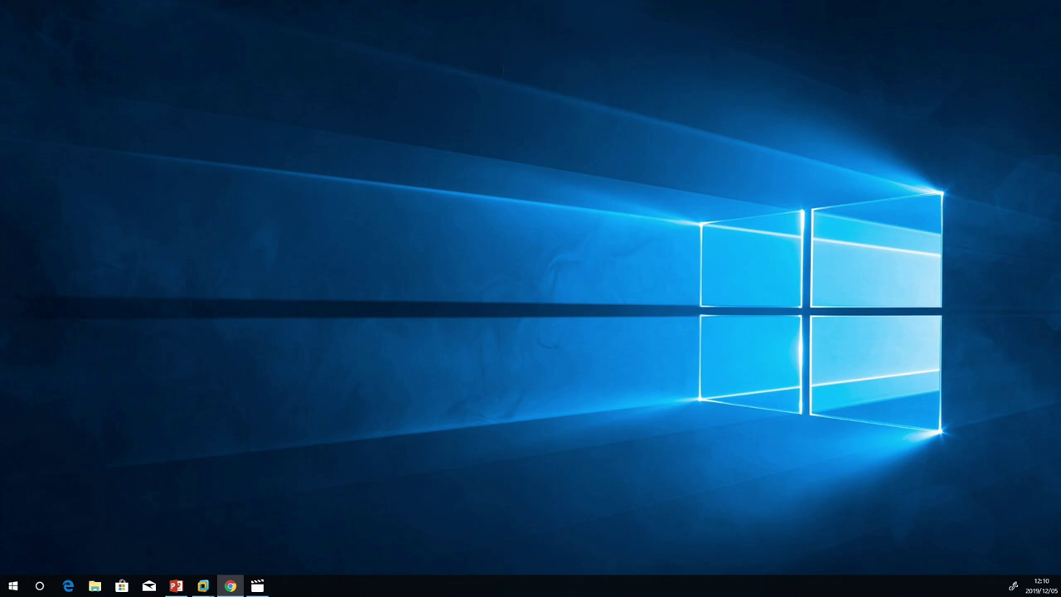
Place the OEM Finder browser window on the desktop and check that its image file chooser opens, without selecting an image.
drag(5, 178, 594, 54)
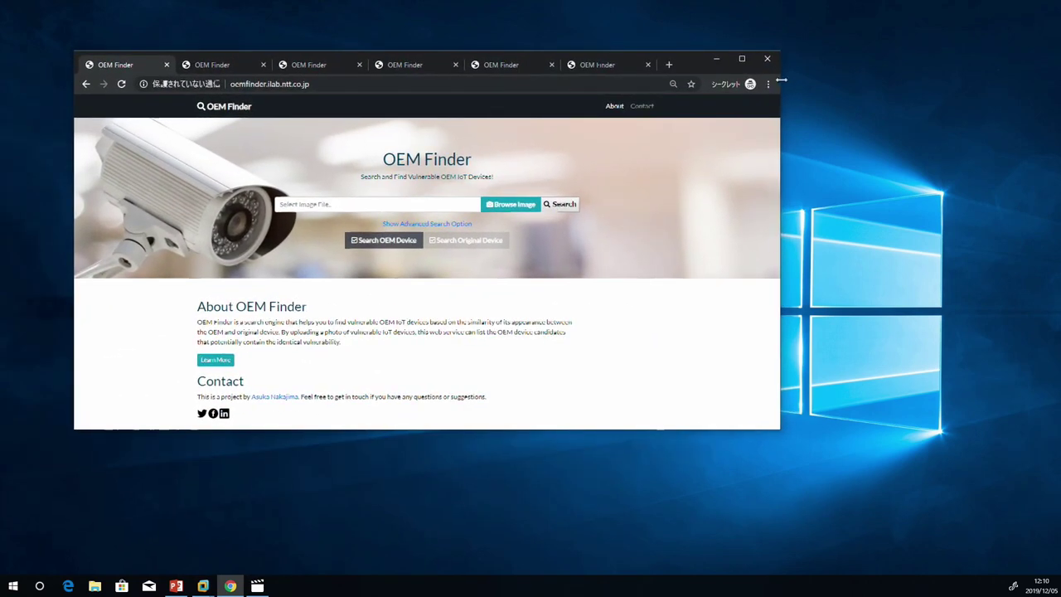
click(510, 205)
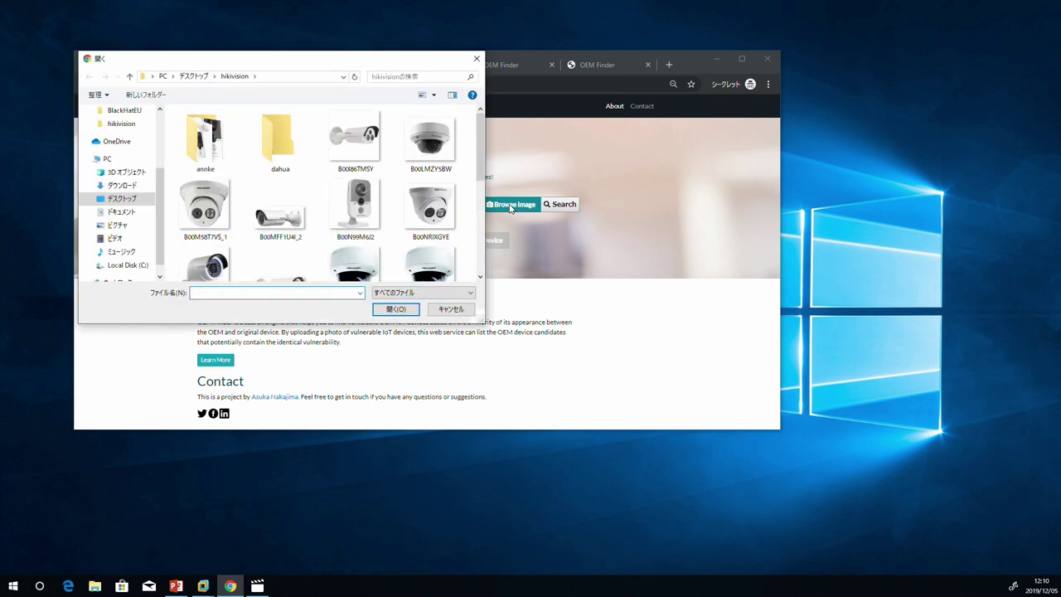
click(457, 310)
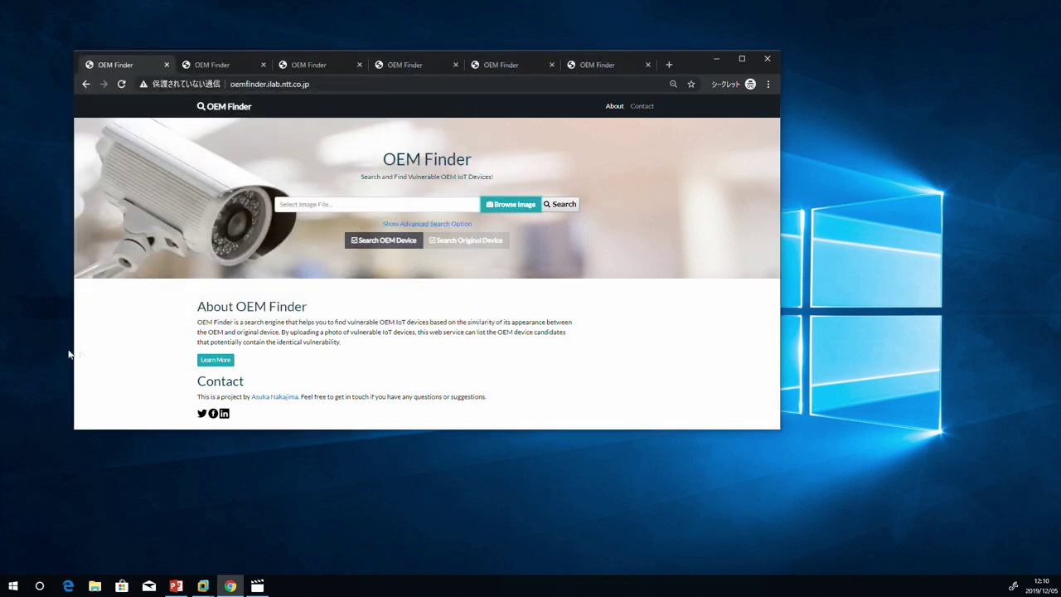
click(64, 356)
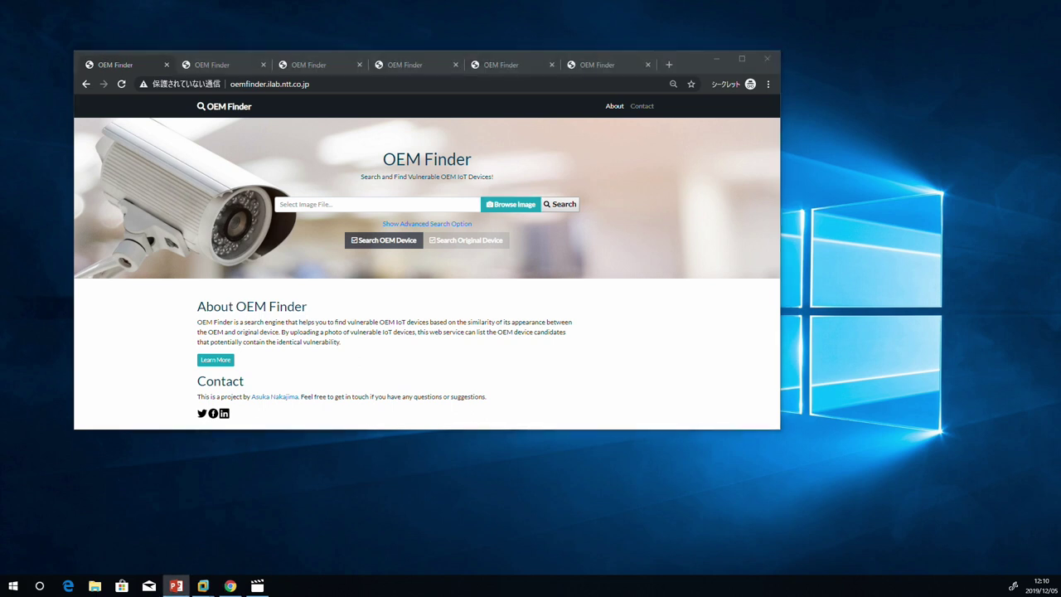
Switch to the PowerPoint slide show and advance from the title slide to the DEMO slide about Hikvision model DS-2CD2232-I5.
click(175, 586)
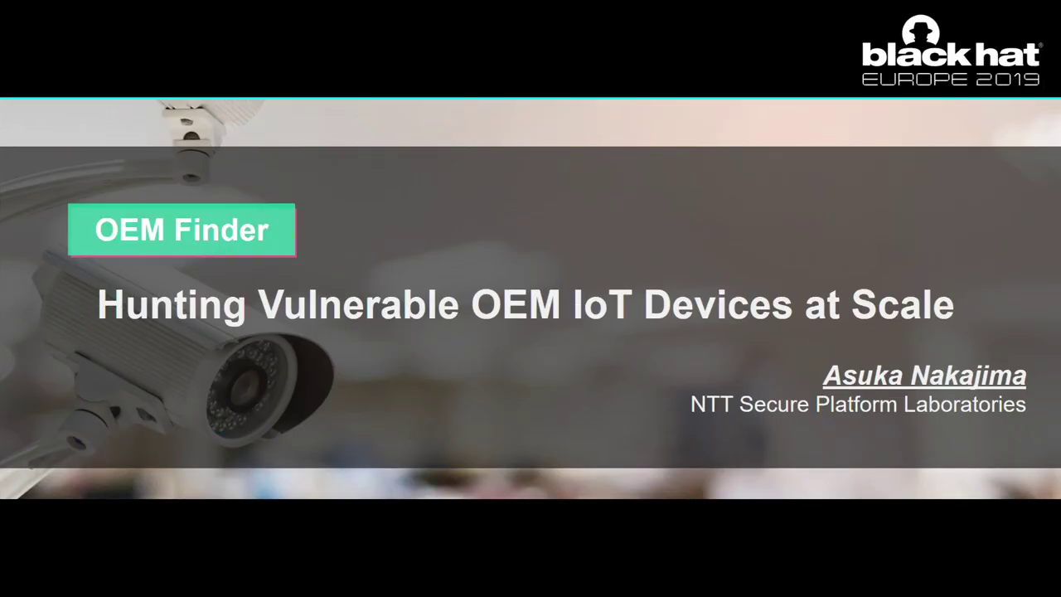
key(Right)
key(Right)
key(Right)
key(Right)
key(Right)
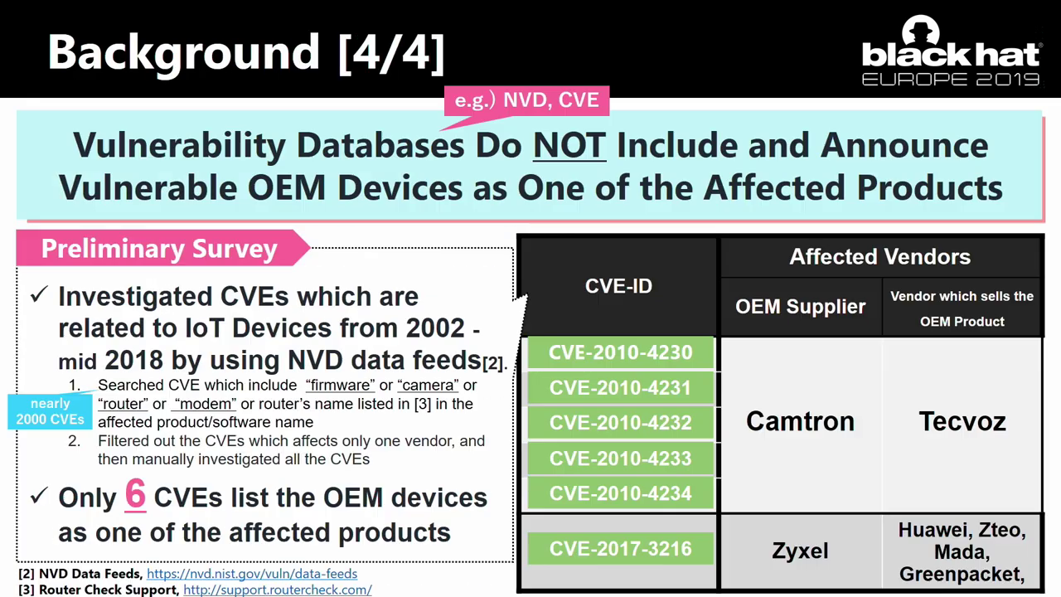
key(Right)
key(Right)
key(Right)
key(Right)
key(Right)
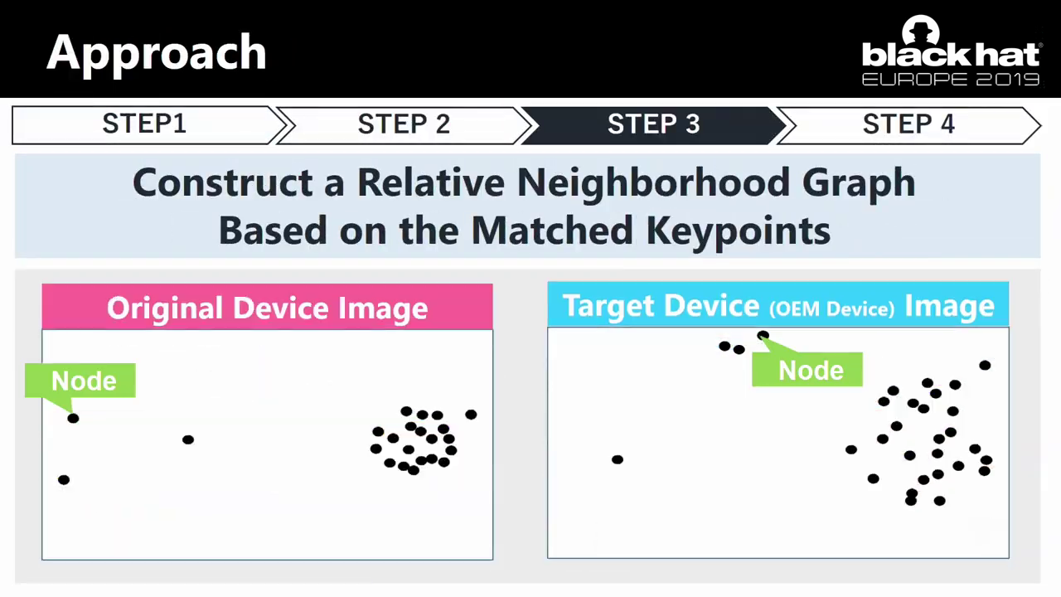
key(Right)
key(Right)
key(Right)
key(Right)
key(Right)
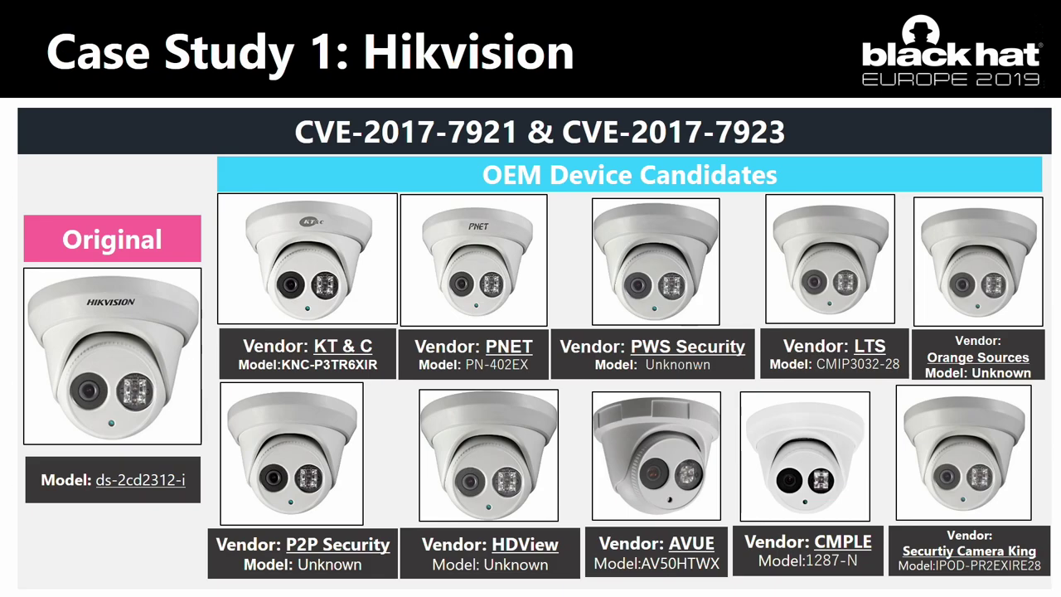
key(Right)
key(Right)
key(Right)
key(Right)
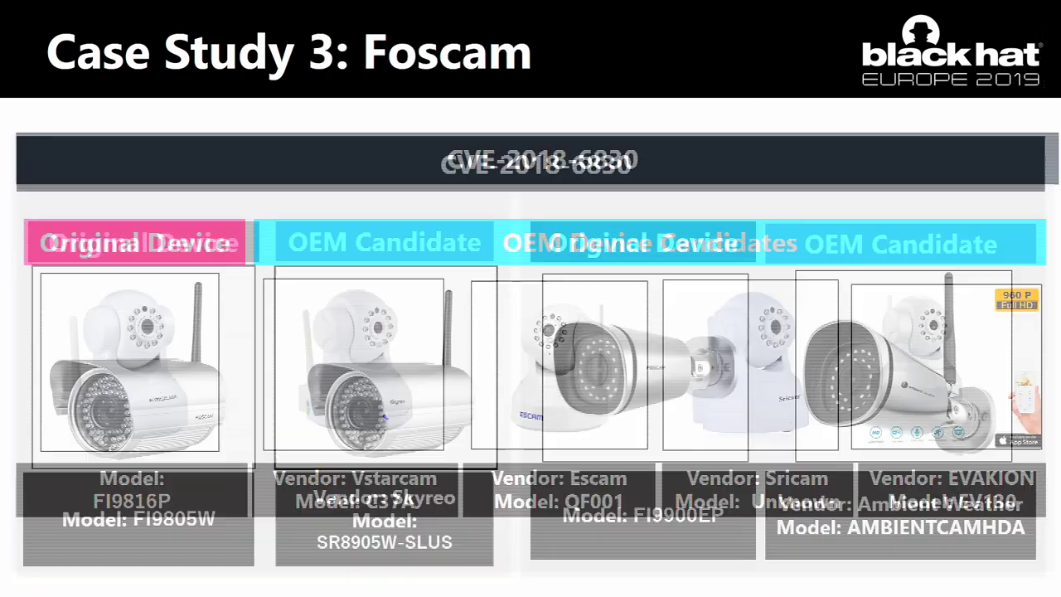
key(Right)
key(Right)
key(Right)
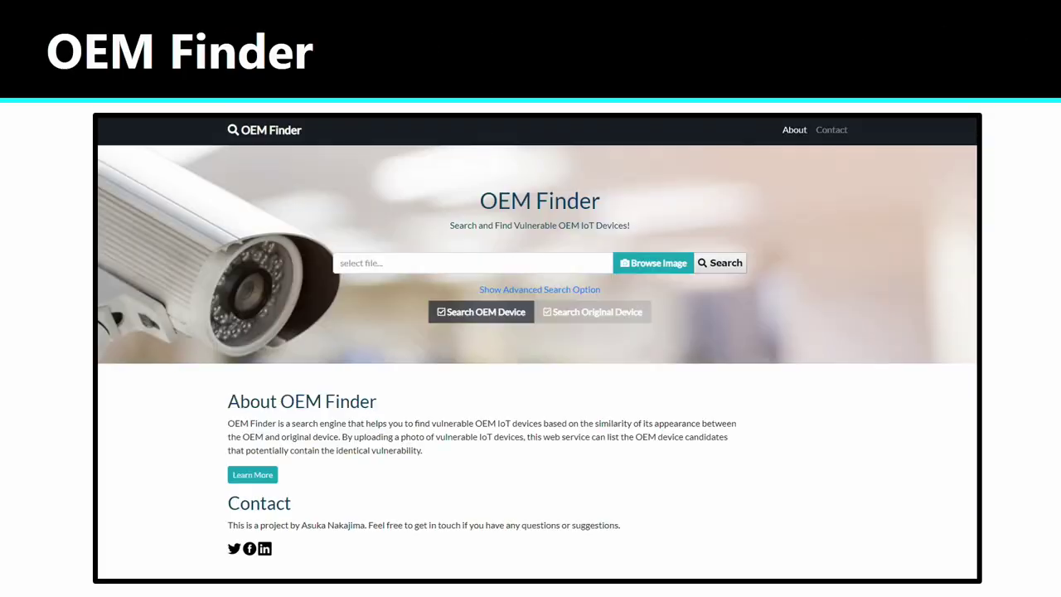
key(Right)
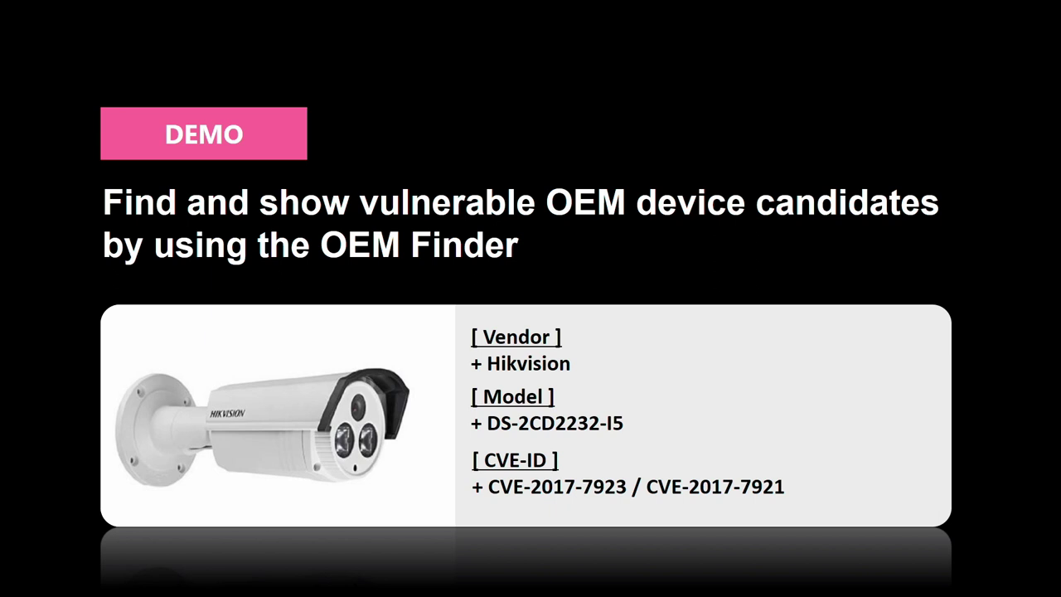
Switch back to OEM Finder in Chrome and choose B00I86TMSY.jpg from the hikivision folder as the search image.
key(alt+Tab)
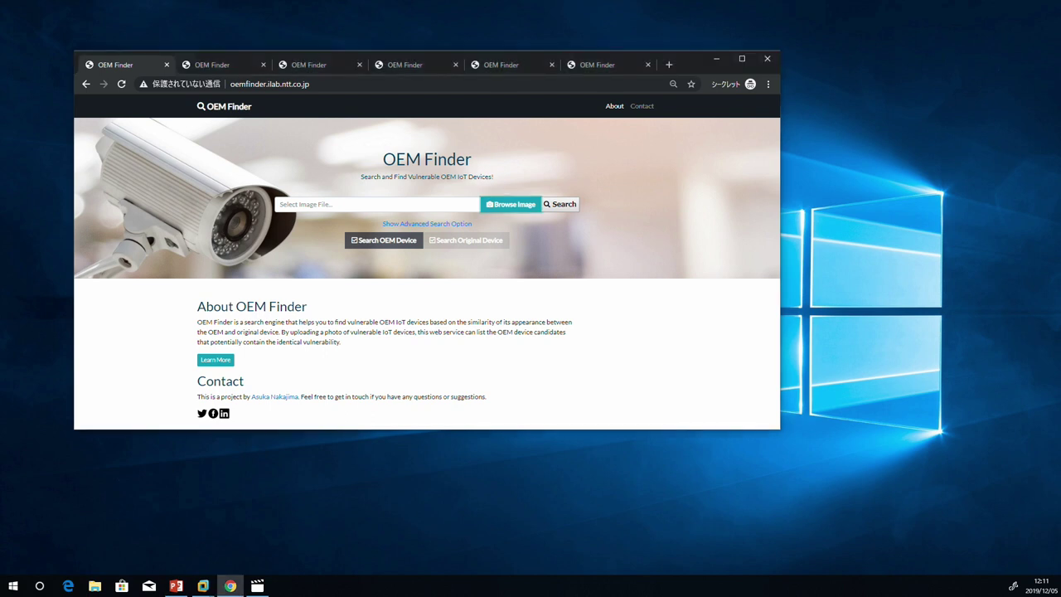
click(516, 206)
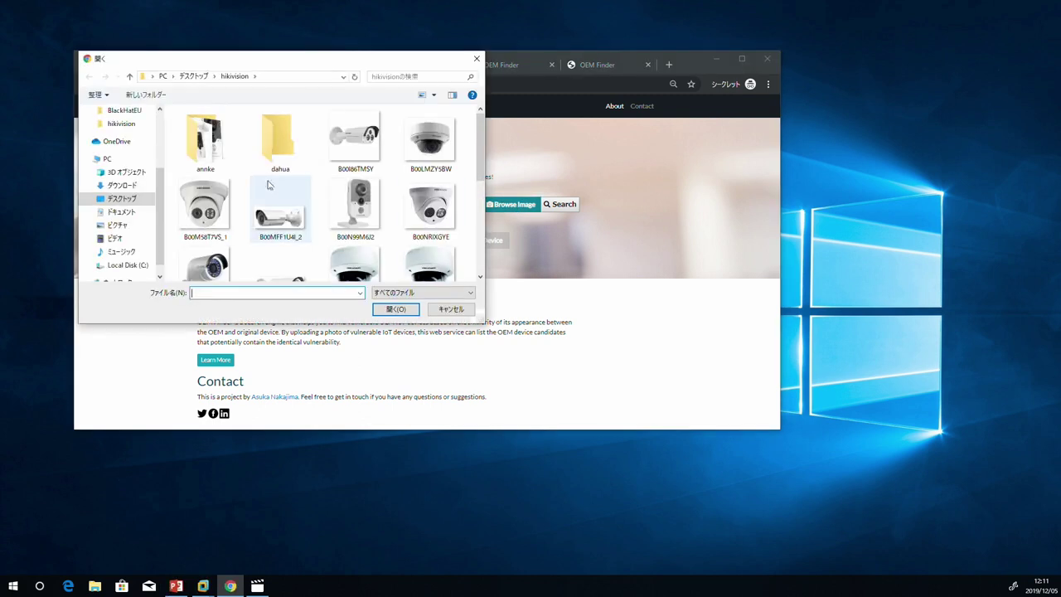
click(369, 146)
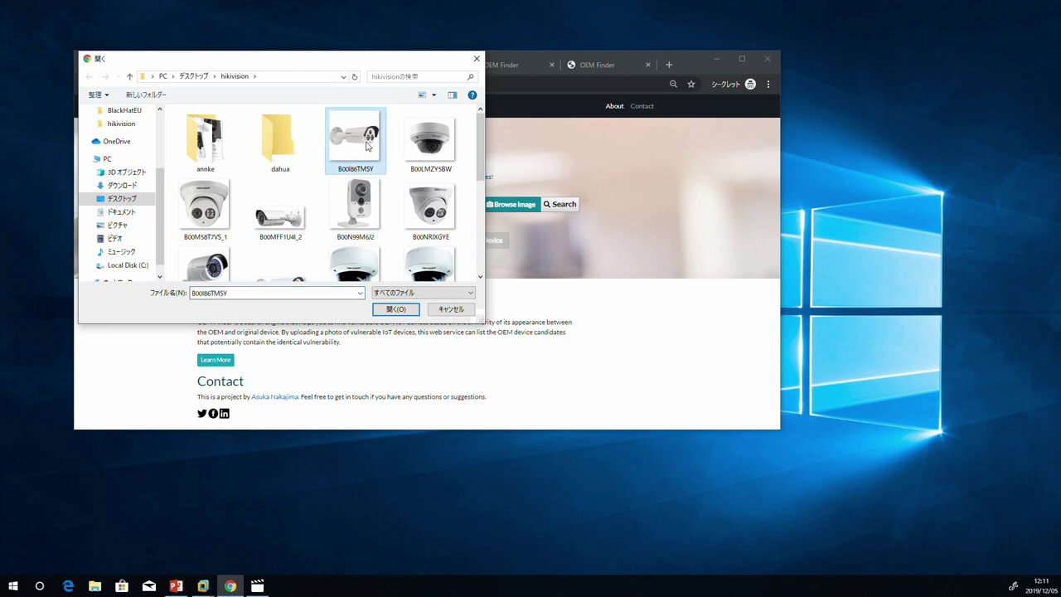
double_click(369, 146)
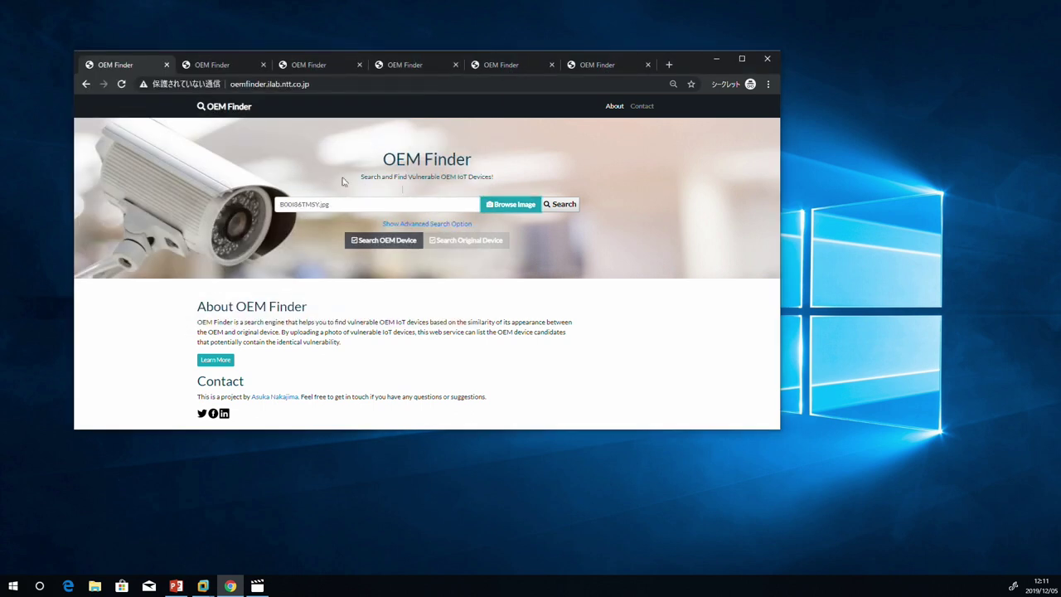
Show the advanced search option, predefine the original vendor as Hikvision, and run the OEM device search.
click(448, 224)
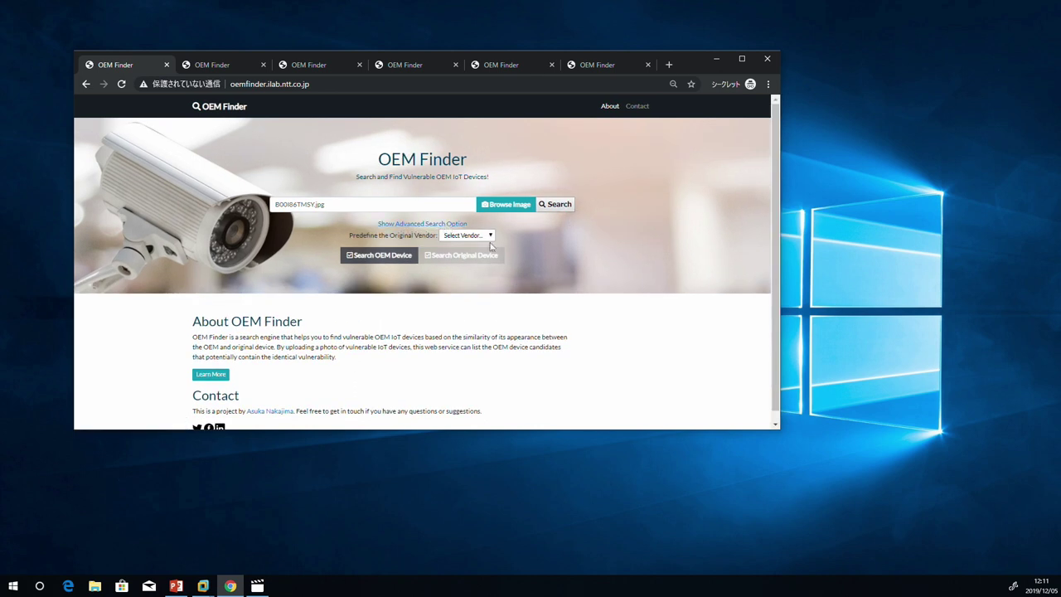
click(461, 240)
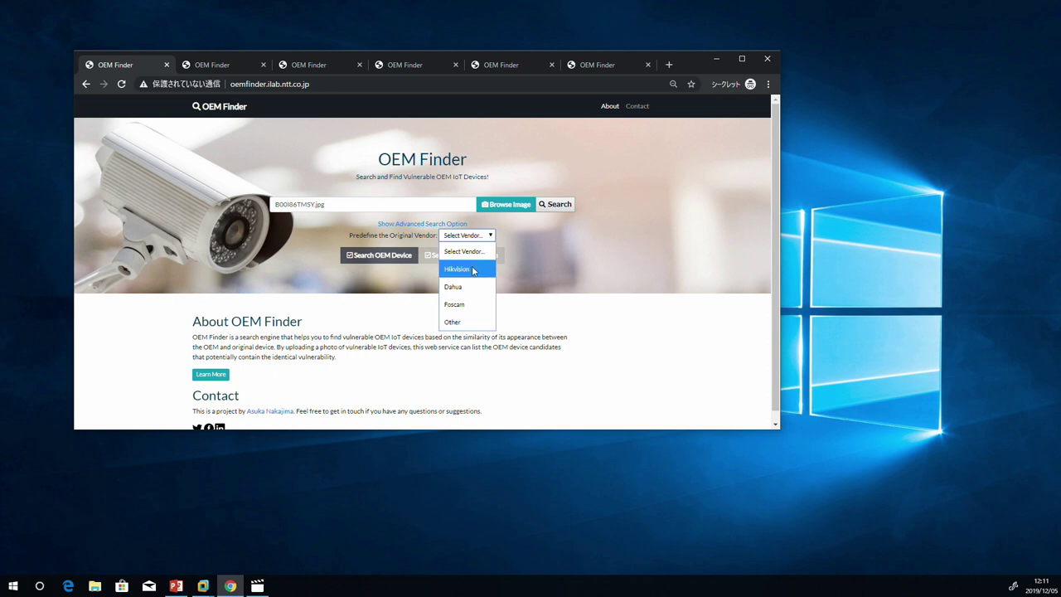
click(473, 270)
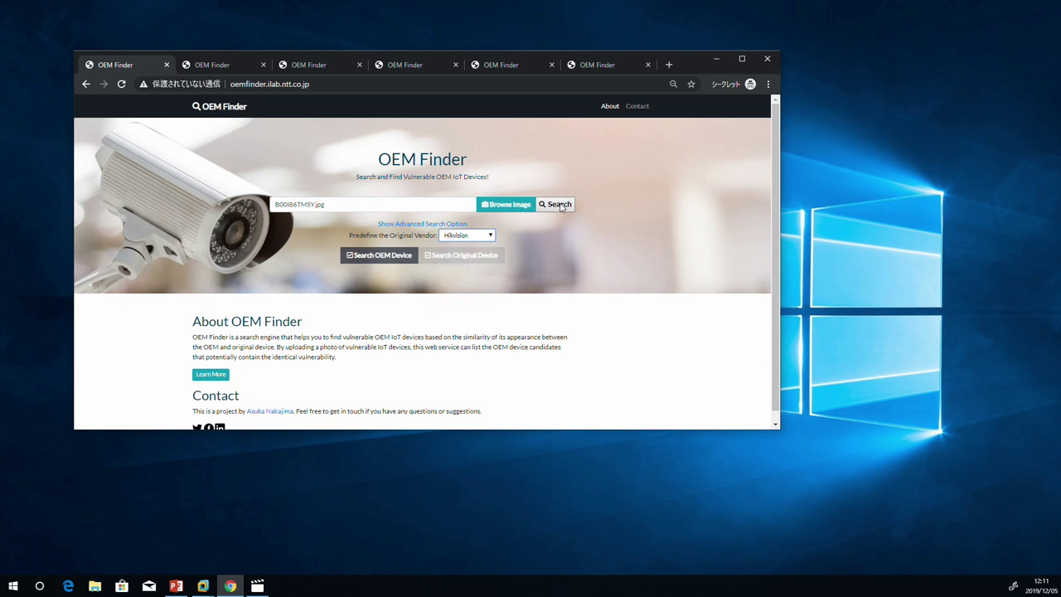
click(560, 205)
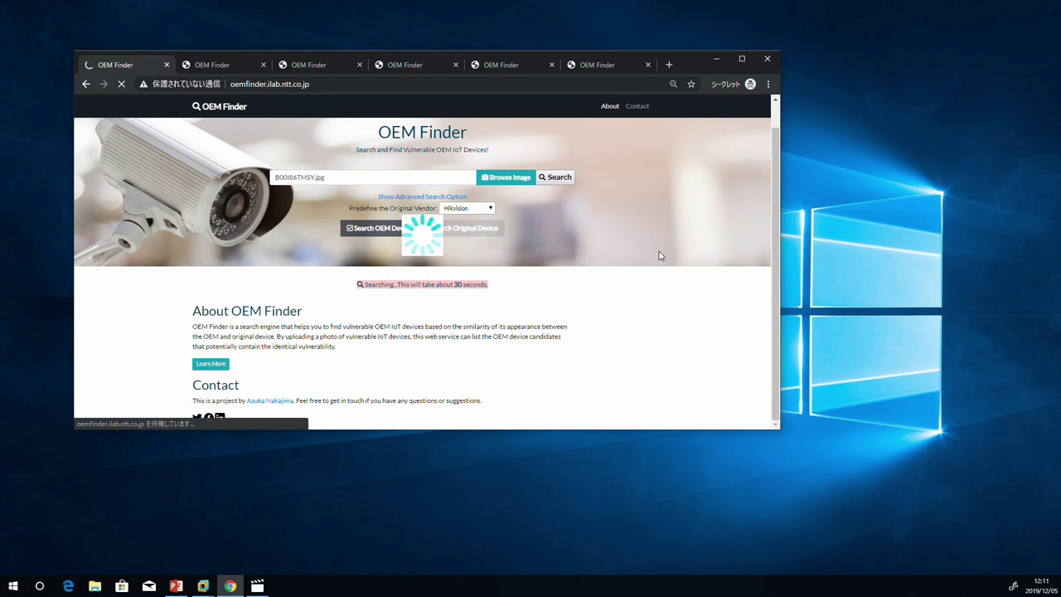
Maximize the browser window and examine the vendors and models of the OEM device candidates against the uploaded image.
click(735, 61)
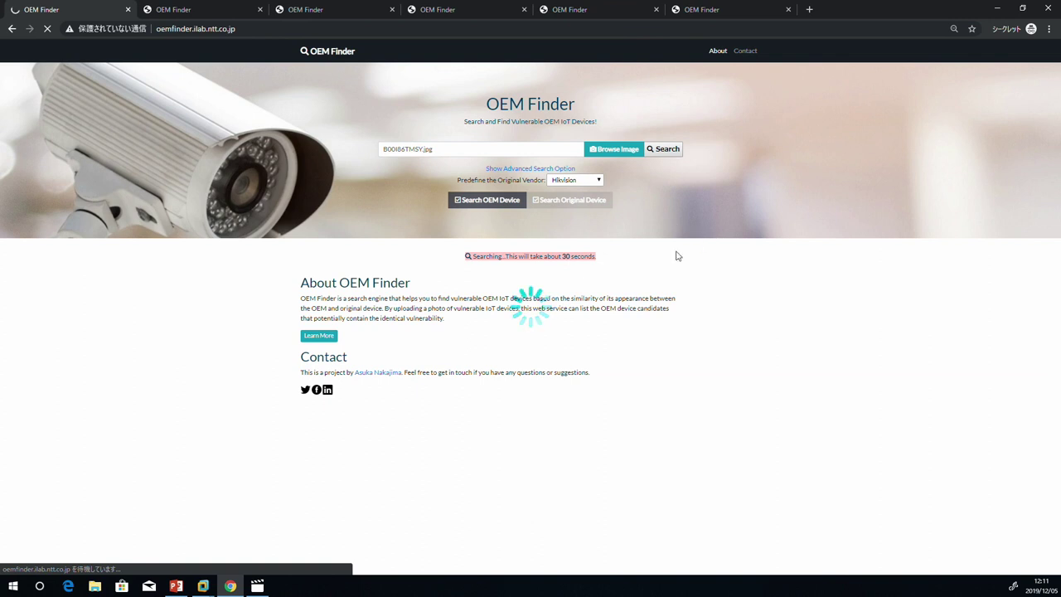
scroll(623, 284, down, 3)
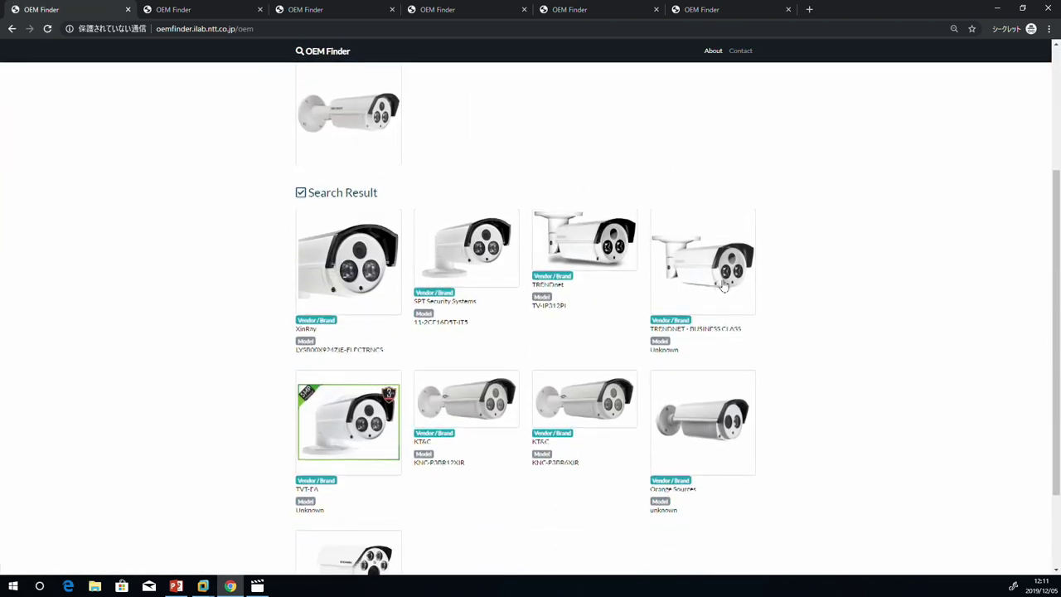
scroll(807, 289, down, 1)
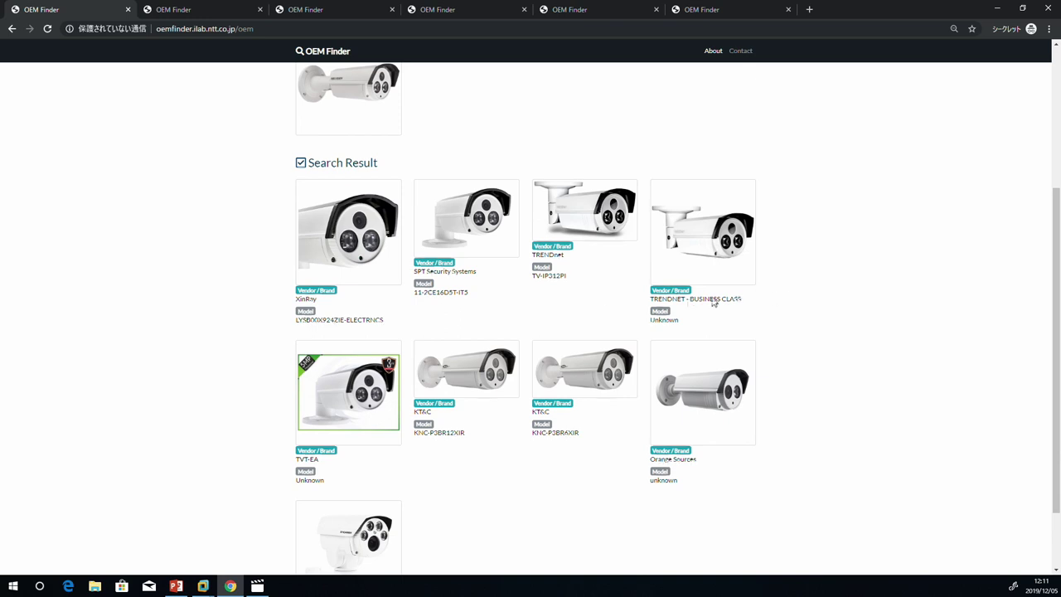
scroll(393, 336, down, 2)
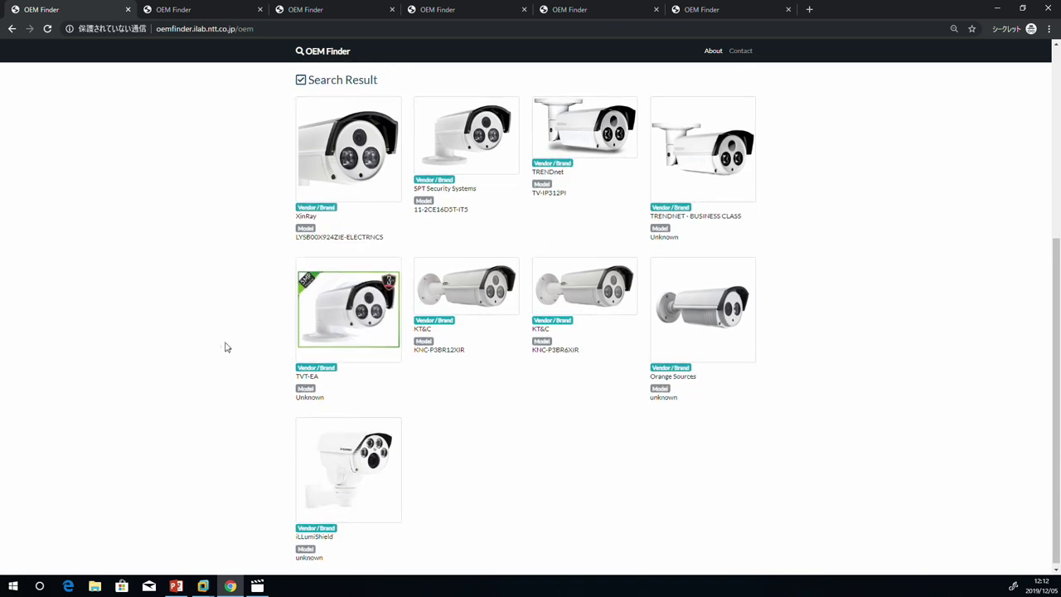
scroll(225, 348, up, 2)
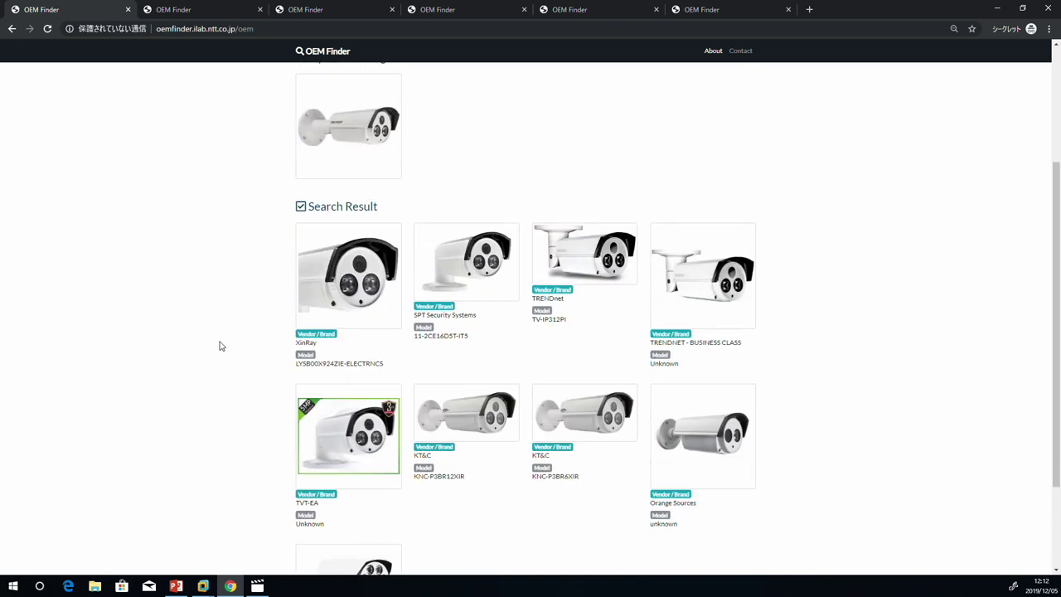
scroll(220, 346, down, 1)
scroll(220, 347, down, 1)
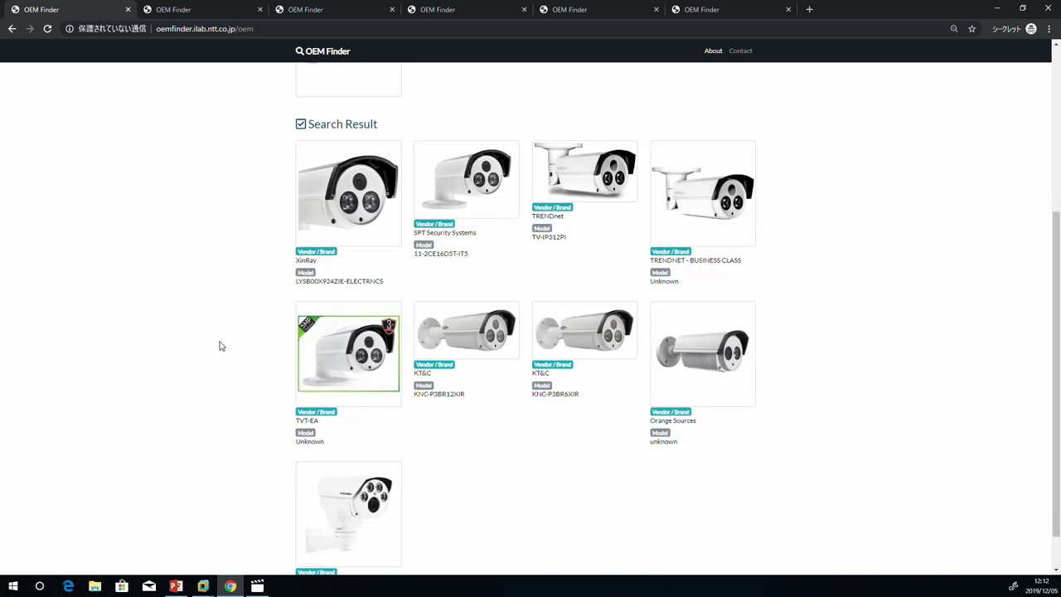
scroll(220, 346, down, 1)
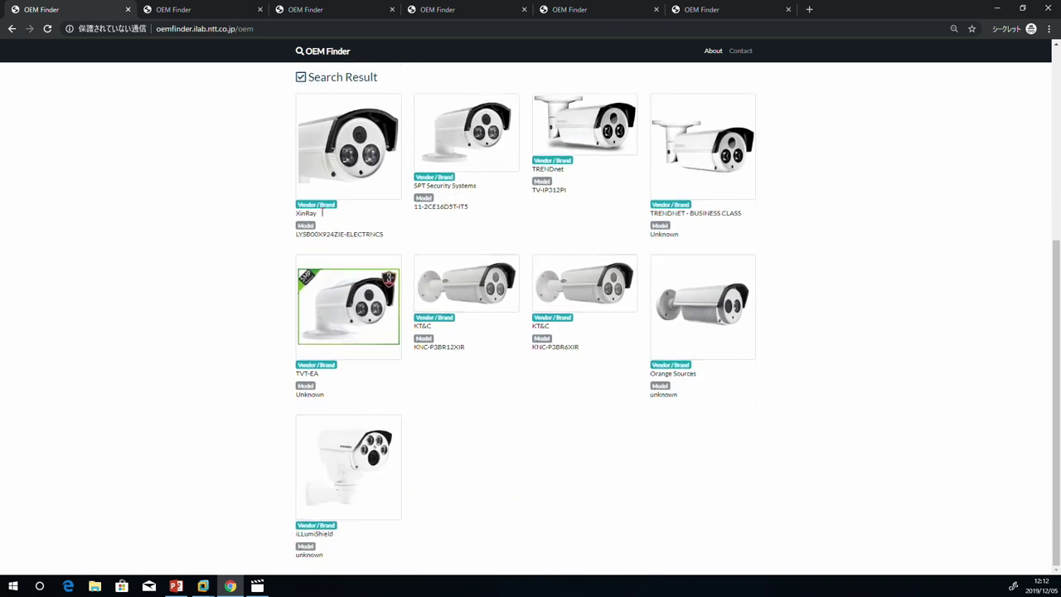
scroll(287, 231, up, 1)
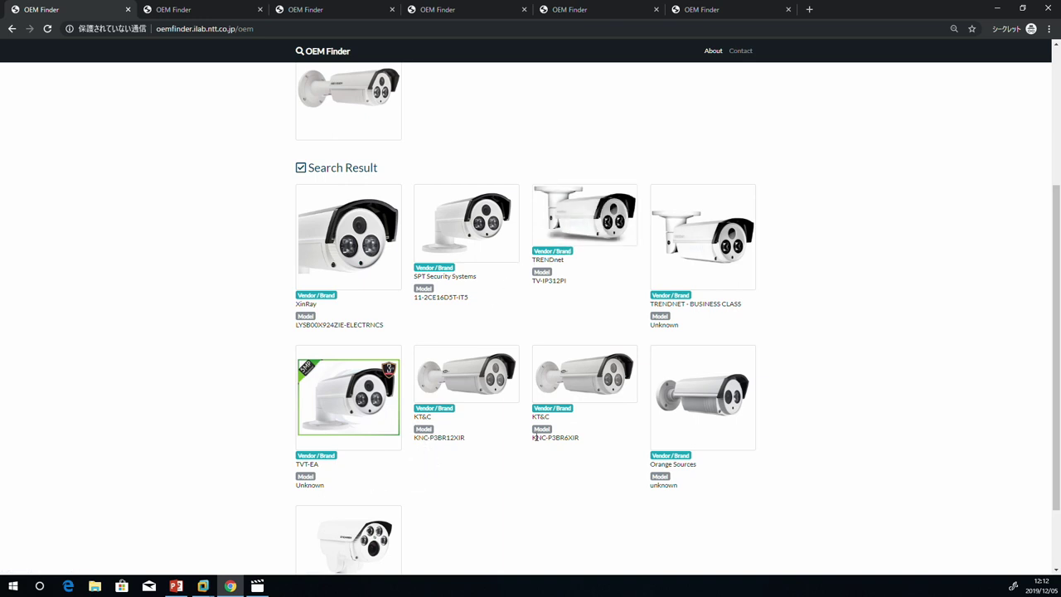
scroll(629, 441, down, 2)
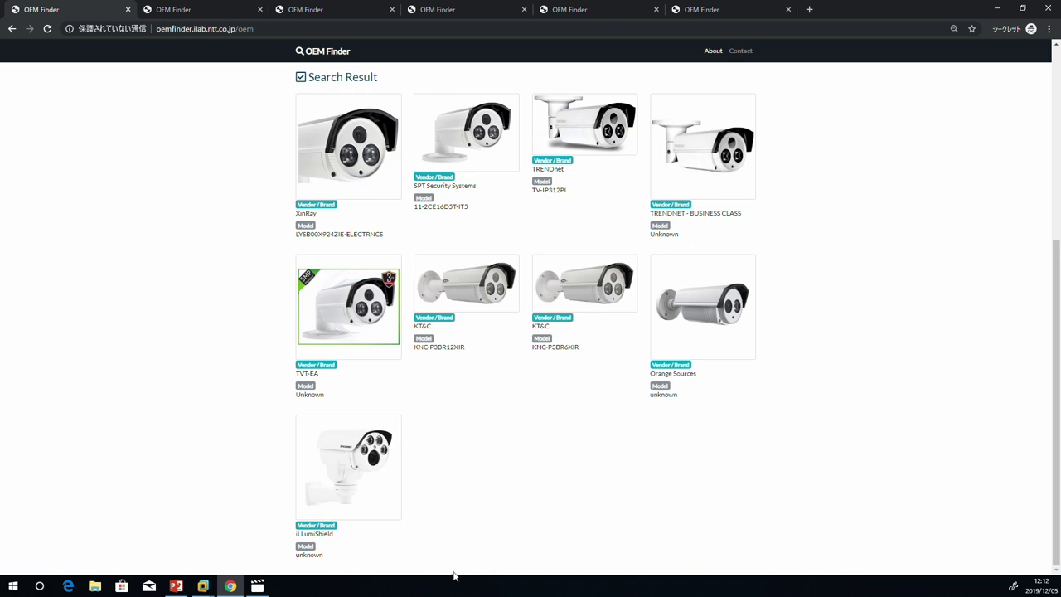
scroll(442, 461, up, 3)
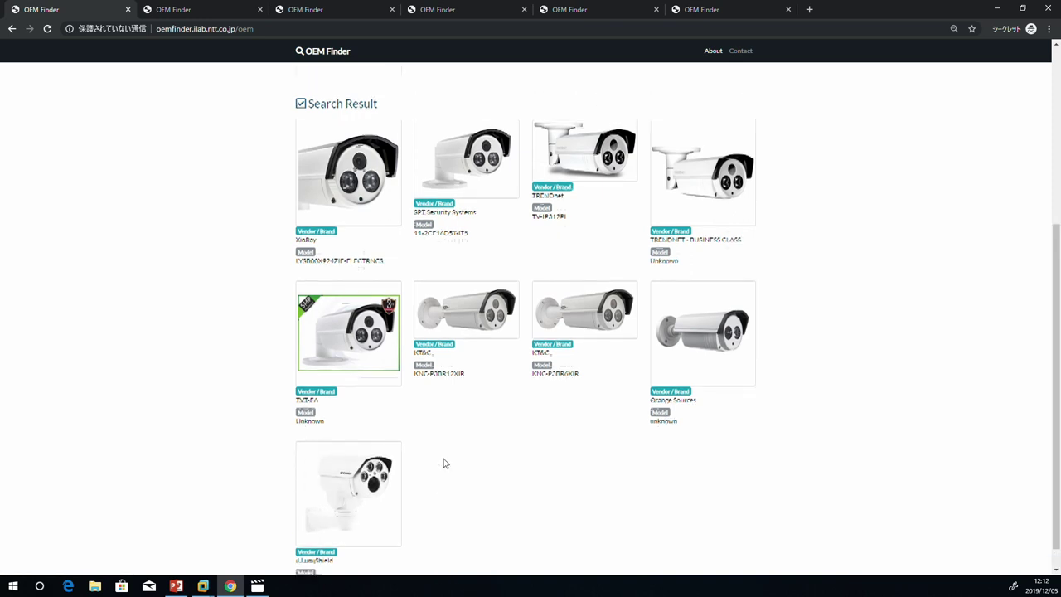
scroll(443, 460, up, 3)
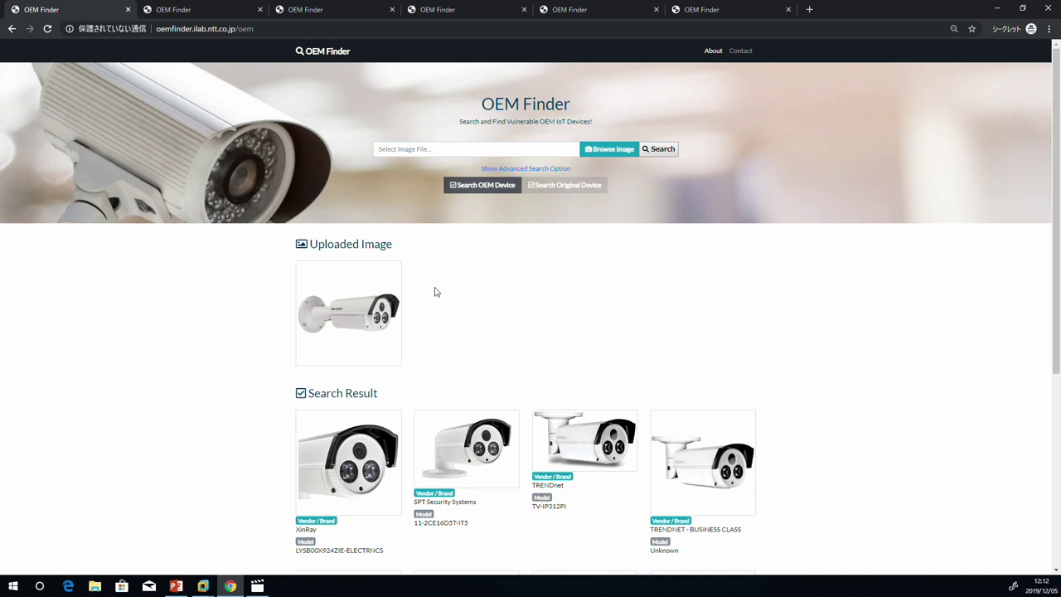
Choose B00N99M6J2.jpg from the hikivision folder as the new search image and run the OEM device search.
click(596, 151)
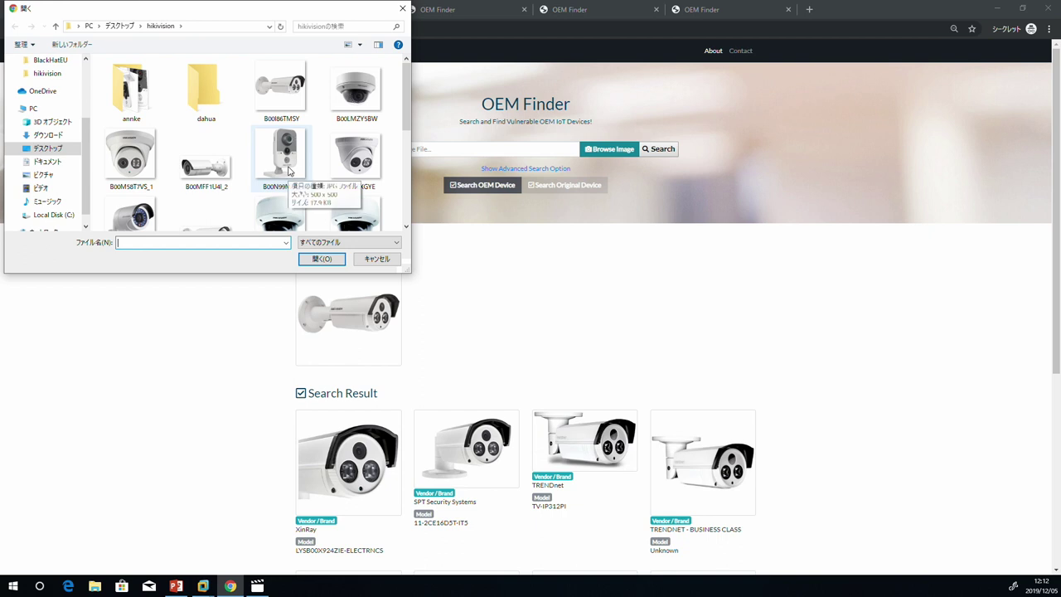
click(291, 157)
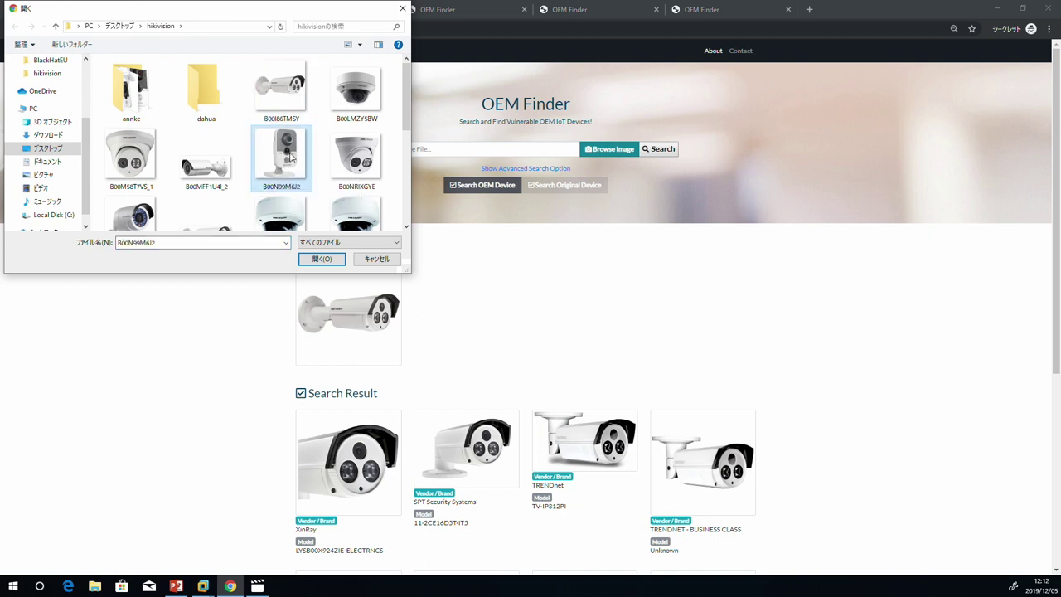
key(Return)
scroll(253, 303, down, 1)
scroll(253, 304, up, 1)
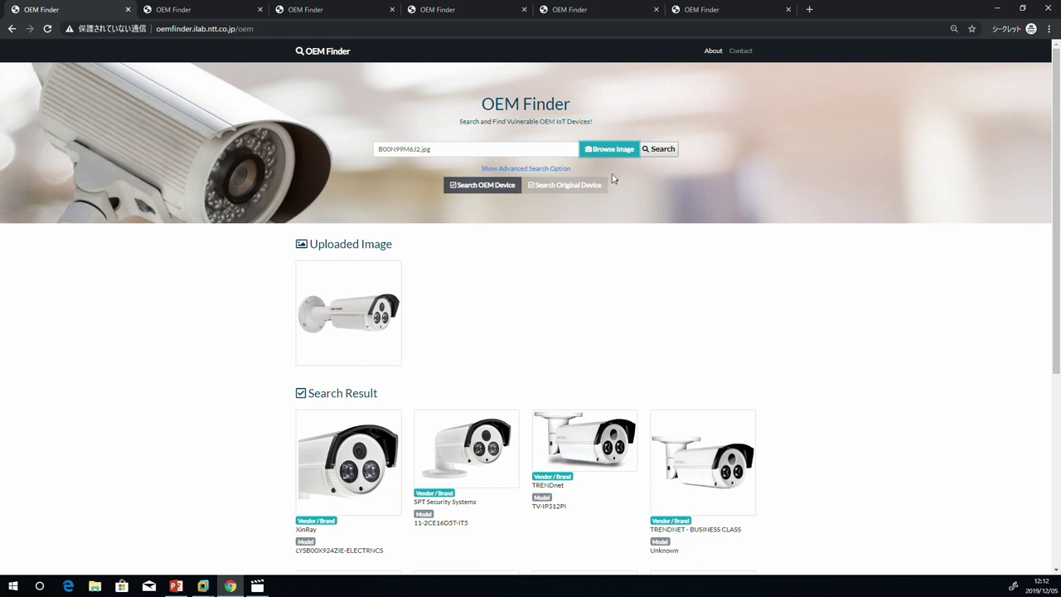
click(652, 150)
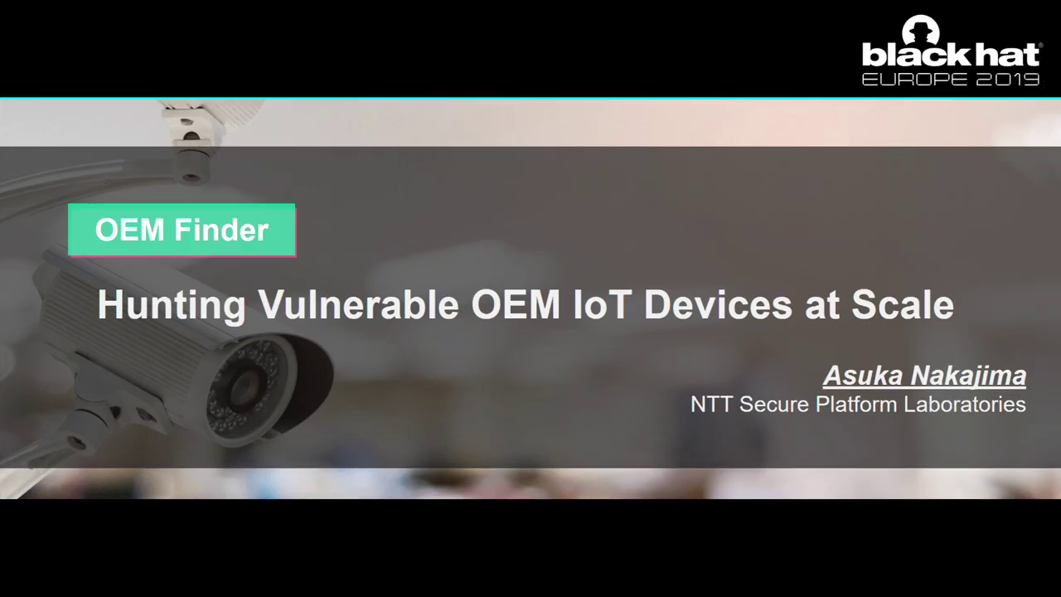
Advance the PowerPoint slide show from the title slide through the Background slides to Step 2 of the Approach.
key(Right)
key(Right)
key(Right)
key(Right)
key(Right)
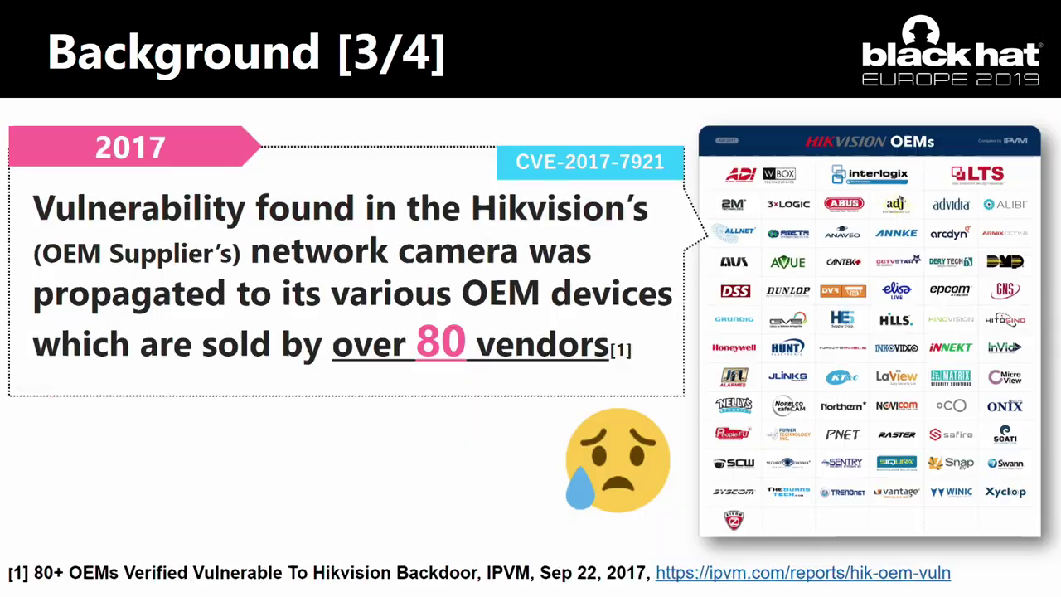
key(Right)
key(Right)
key(Right)
key(Right)
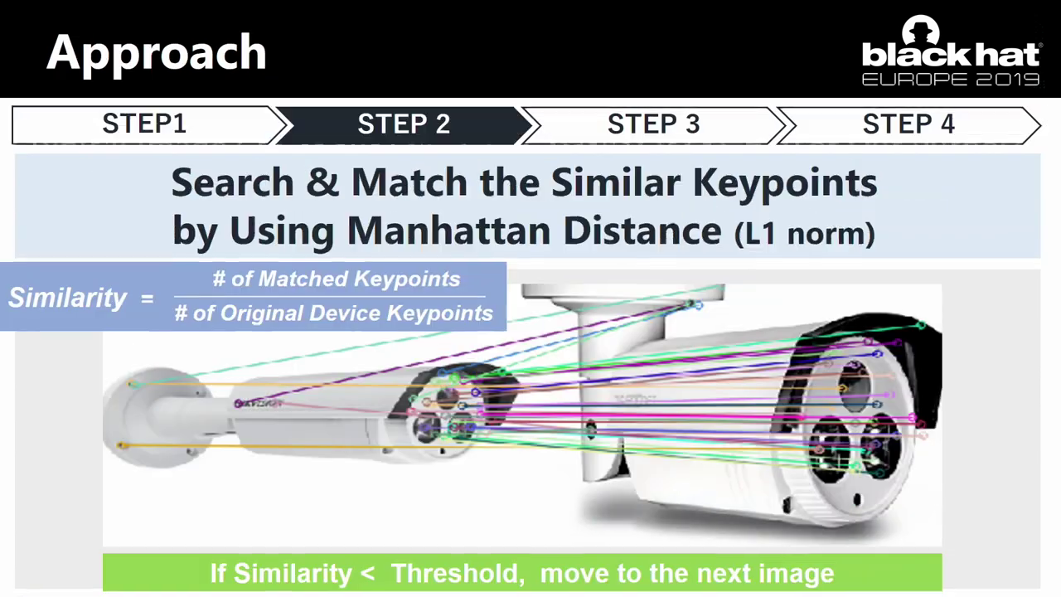